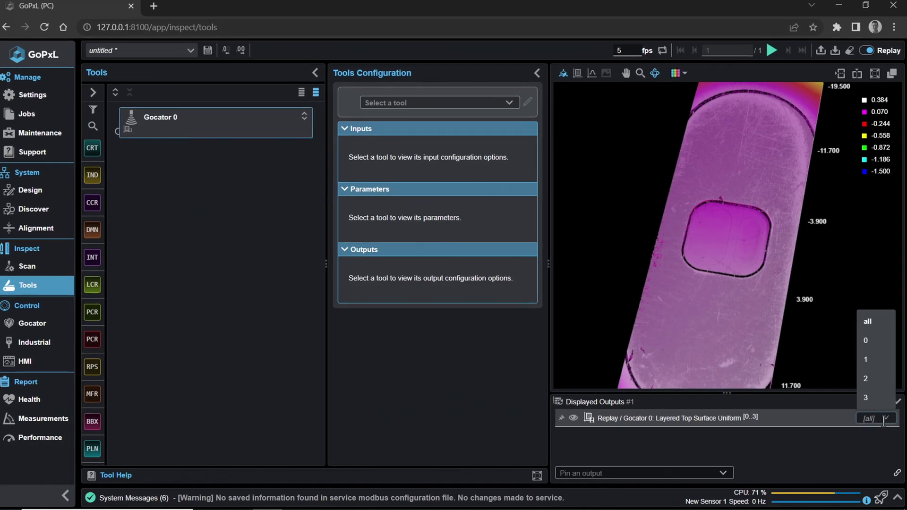
- Open the replay upload dialog from the Tools page for the job with New Sensor 1
{"action": "left_click", "coordinate": [877, 417]}
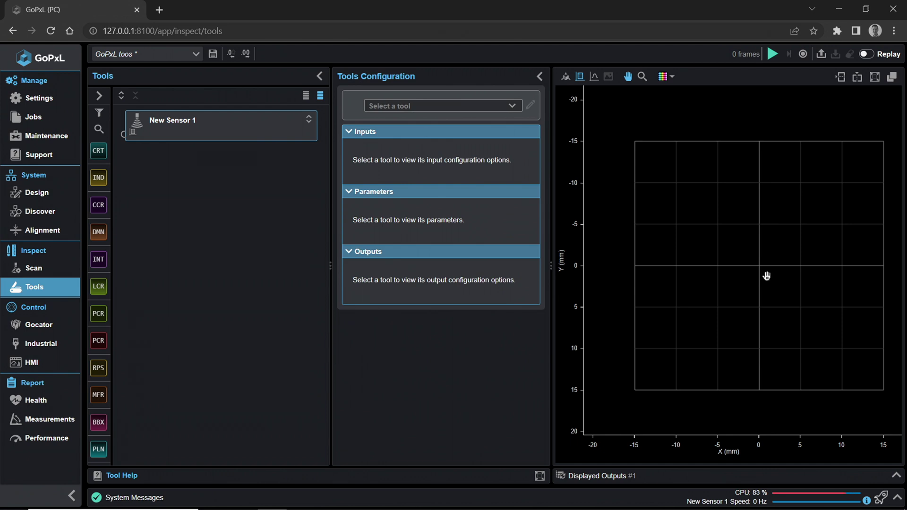
{"action": "left_click", "coordinate": [822, 54]}
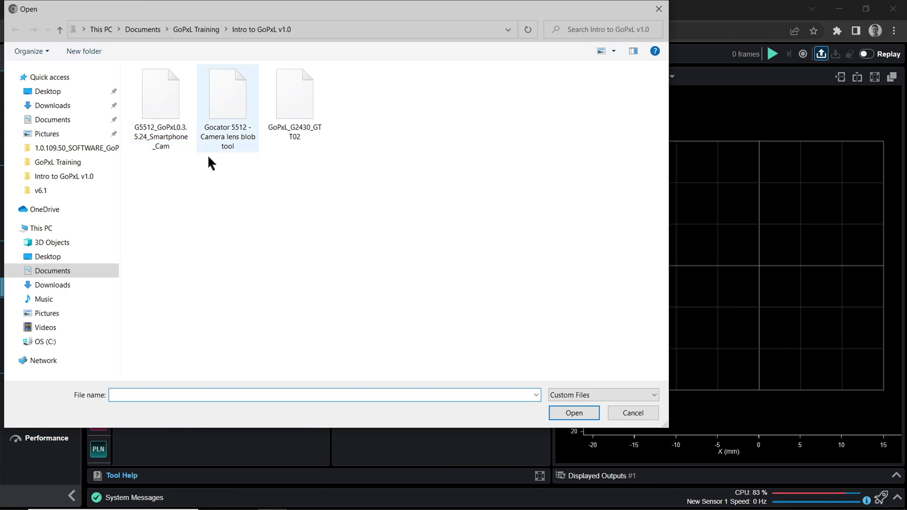
- Load the G5512_GoPxL0.3.5.24_Smartphone_Cam replay, discarding unsaved job changes
{"action": "left_click", "coordinate": [168, 100]}
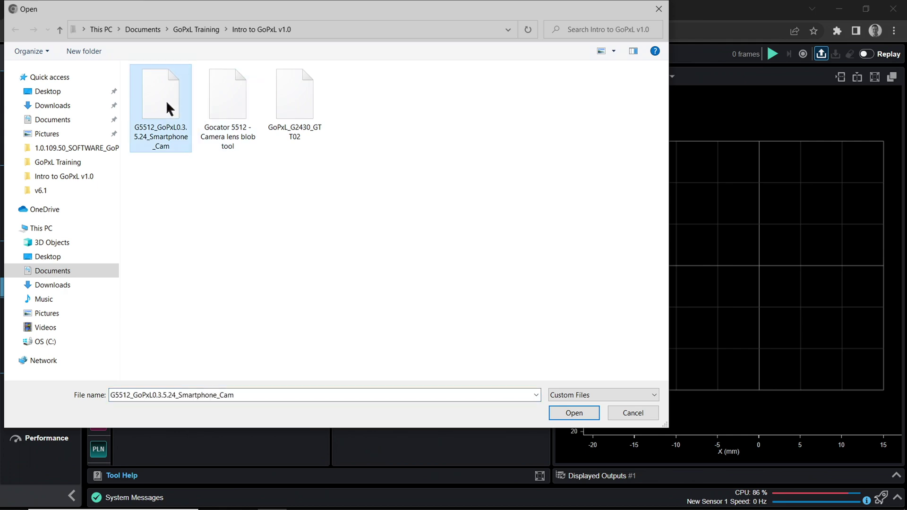
{"action": "double_click", "coordinate": [166, 101]}
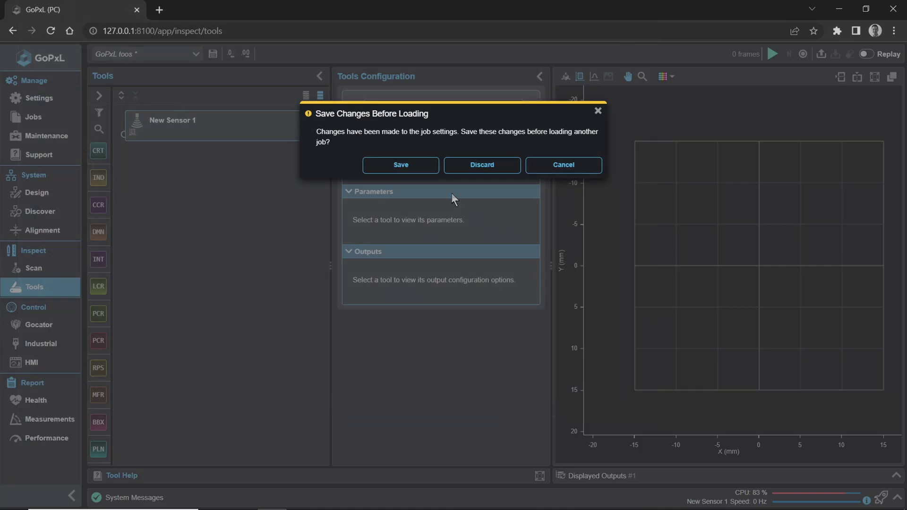
{"action": "left_click", "coordinate": [476, 166]}
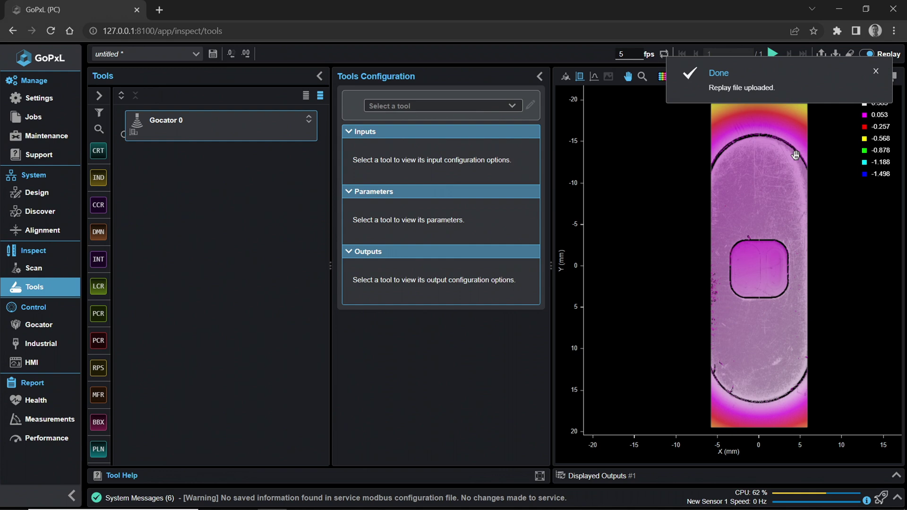
{"action": "left_click", "coordinate": [627, 76]}
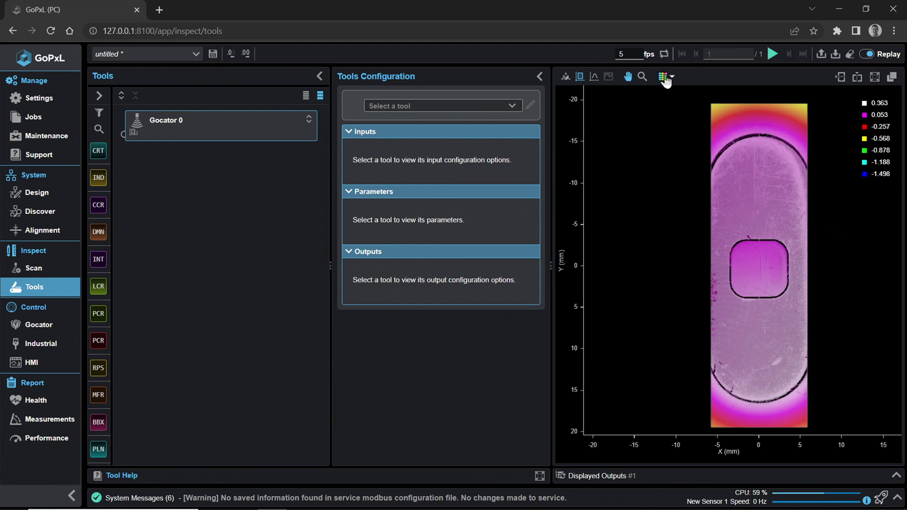
- Switch the viewer to 3D, then orbit and zoom the smartphone scan surface
{"action": "left_click", "coordinate": [564, 79]}
{"action": "left_click_drag", "start_coordinate": [785, 270], "coordinate": [752, 180]}
{"action": "scroll", "coordinate": [752, 180], "scroll_direction": "up", "scroll_amount": 3}
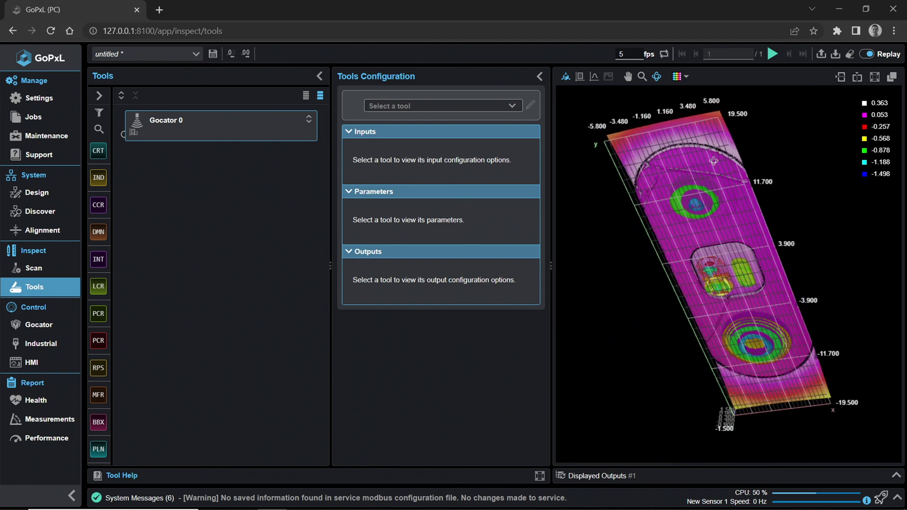
{"action": "scroll", "coordinate": [734, 244], "scroll_direction": "up", "scroll_amount": 3}
{"action": "left_click_drag", "start_coordinate": [735, 243], "coordinate": [733, 293]}
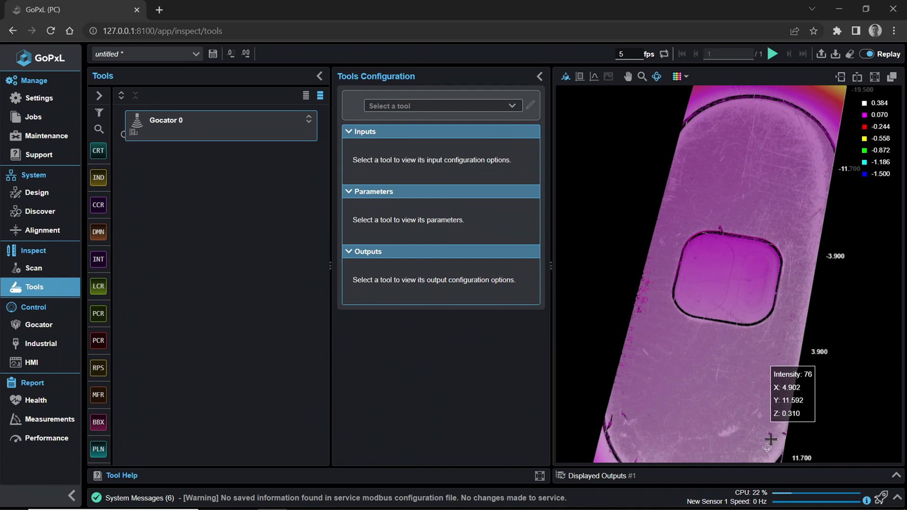
{"action": "left_click", "coordinate": [620, 476]}
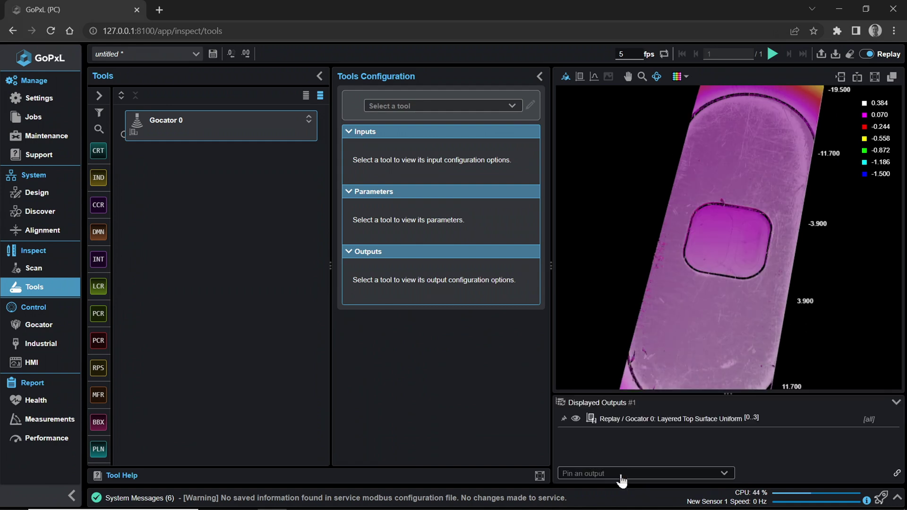
{"action": "left_click", "coordinate": [884, 419]}
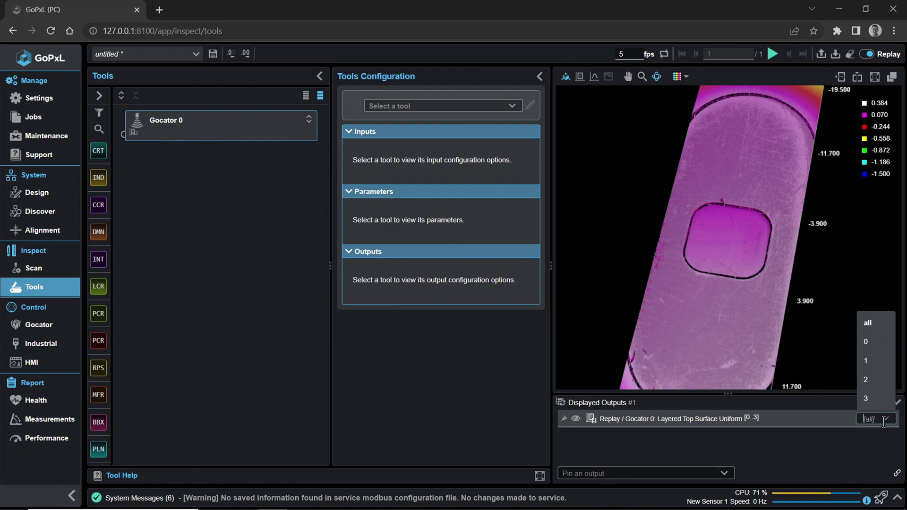
{"action": "left_click", "coordinate": [874, 361]}
{"action": "left_click_drag", "start_coordinate": [796, 304], "coordinate": [751, 224]}
{"action": "left_click", "coordinate": [886, 419]}
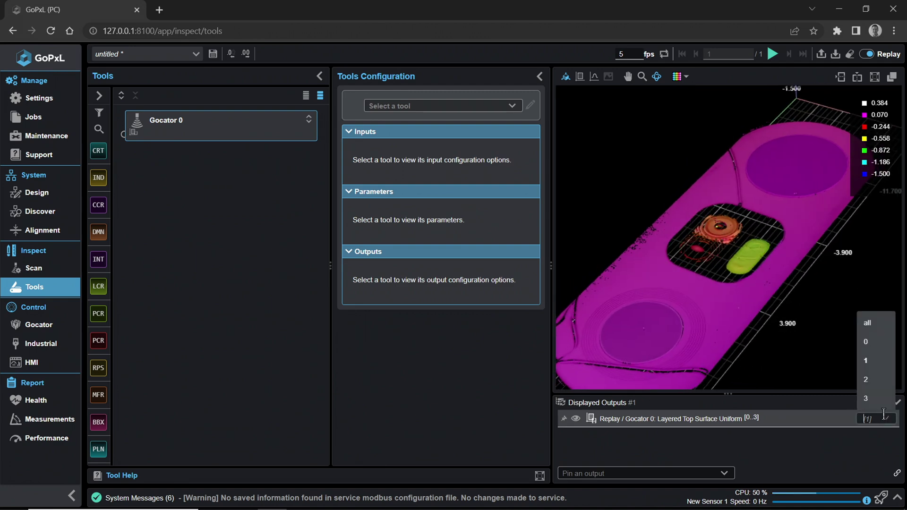
{"action": "left_click", "coordinate": [867, 324]}
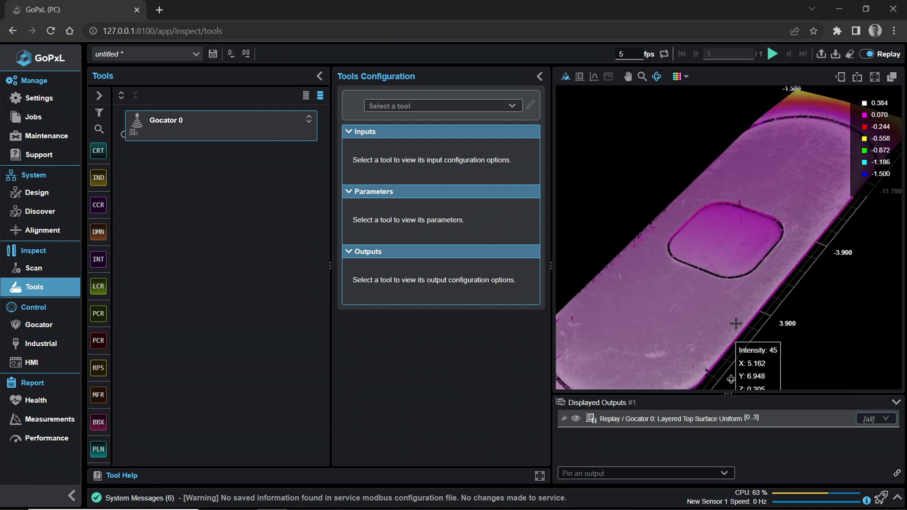
{"action": "left_click", "coordinate": [734, 404]}
{"action": "left_click_drag", "start_coordinate": [734, 359], "coordinate": [742, 351]}
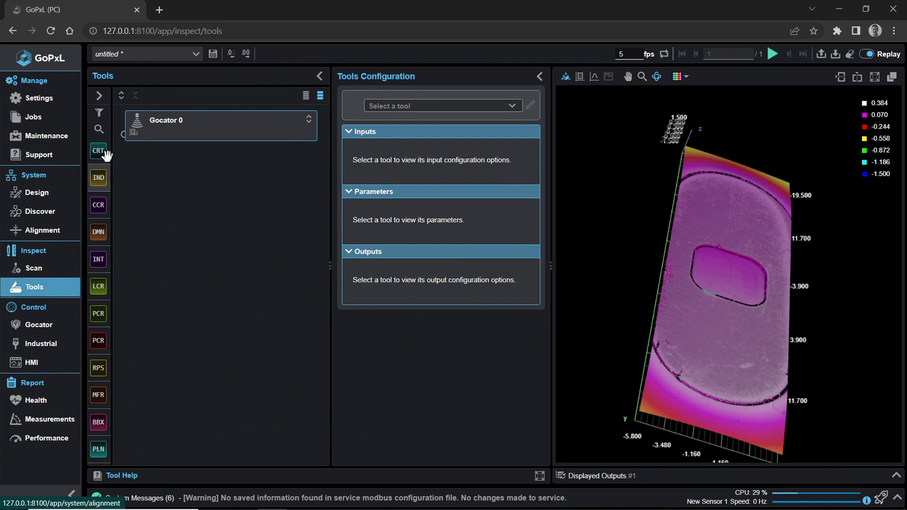
- Expand the tool list and filter it with 'bou' to show the bounding box tools
{"action": "mouse_move", "coordinate": [101, 146]}
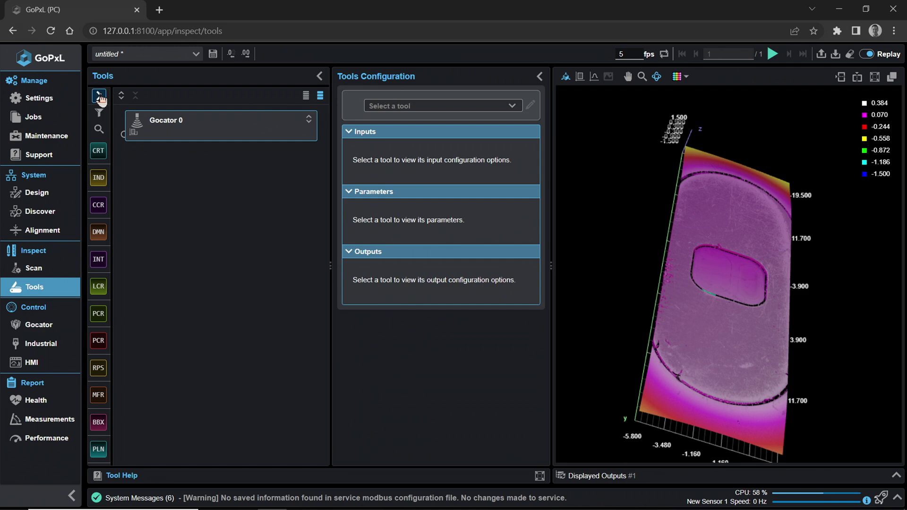
{"action": "left_click", "coordinate": [99, 97]}
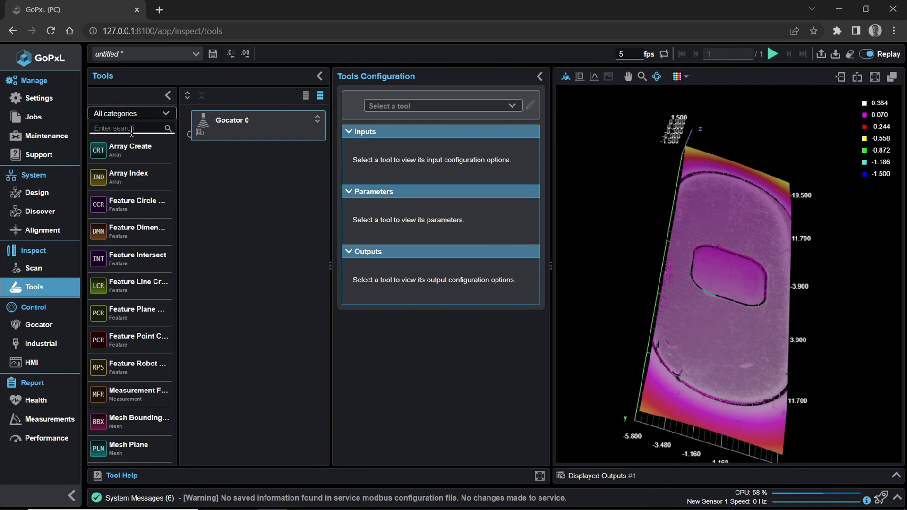
{"action": "type", "text": "bounding"}
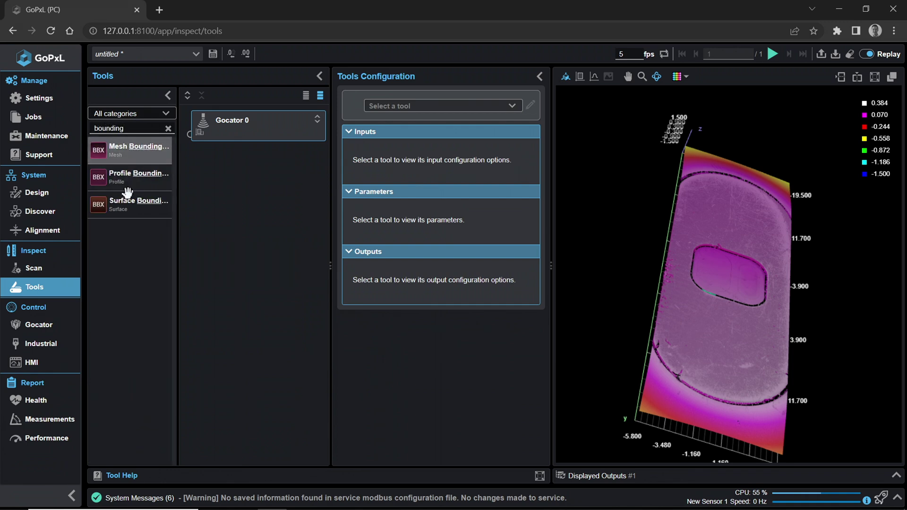
- Add a Surface Bounding Box tool under Gocator 0, preview layer 1, then show all layers
{"action": "left_click_drag", "start_coordinate": [125, 206], "coordinate": [257, 250]}
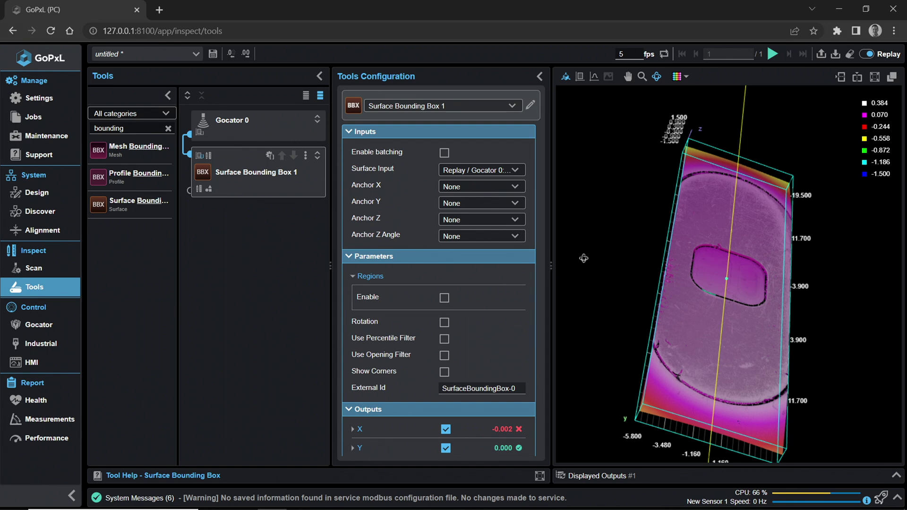
{"action": "left_click_drag", "start_coordinate": [659, 288], "coordinate": [849, 440]}
{"action": "left_click", "coordinate": [886, 478]}
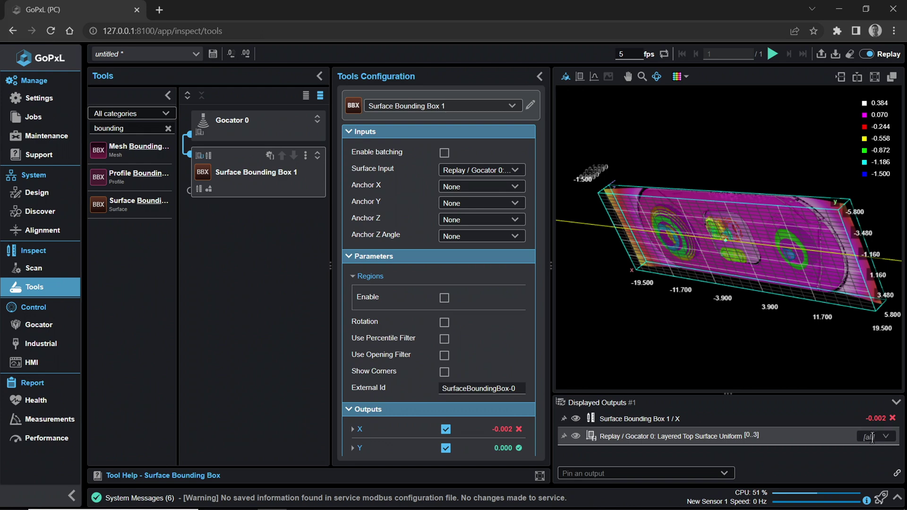
{"action": "left_click", "coordinate": [873, 436]}
{"action": "left_click", "coordinate": [876, 381]}
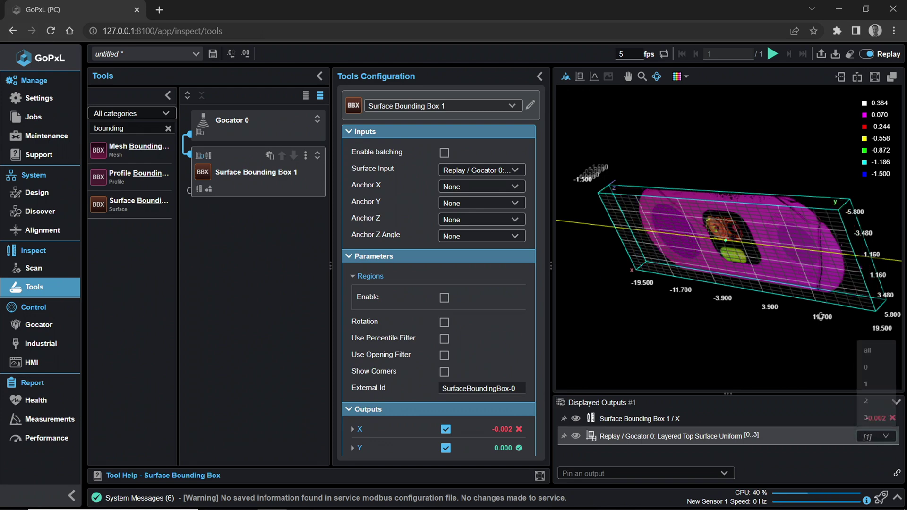
{"action": "left_click_drag", "start_coordinate": [774, 340], "coordinate": [803, 302]}
{"action": "left_click", "coordinate": [884, 437]}
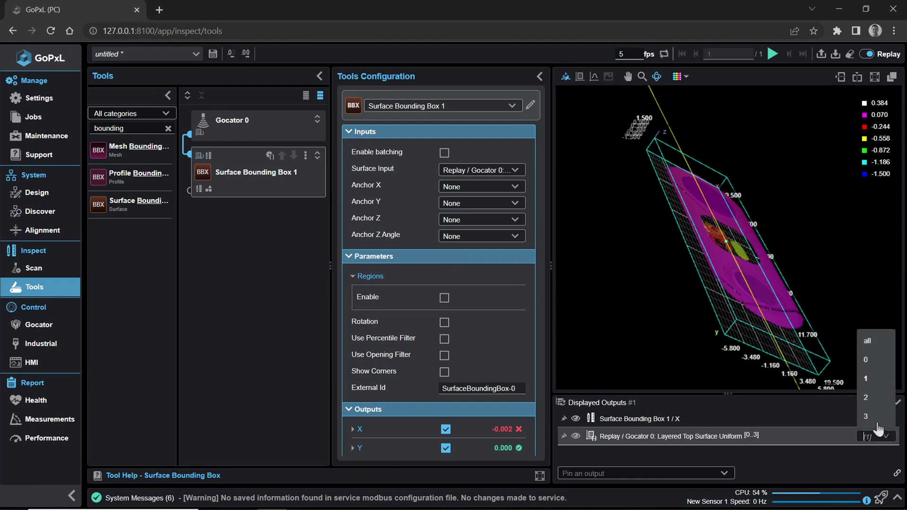
{"action": "left_click", "coordinate": [878, 342]}
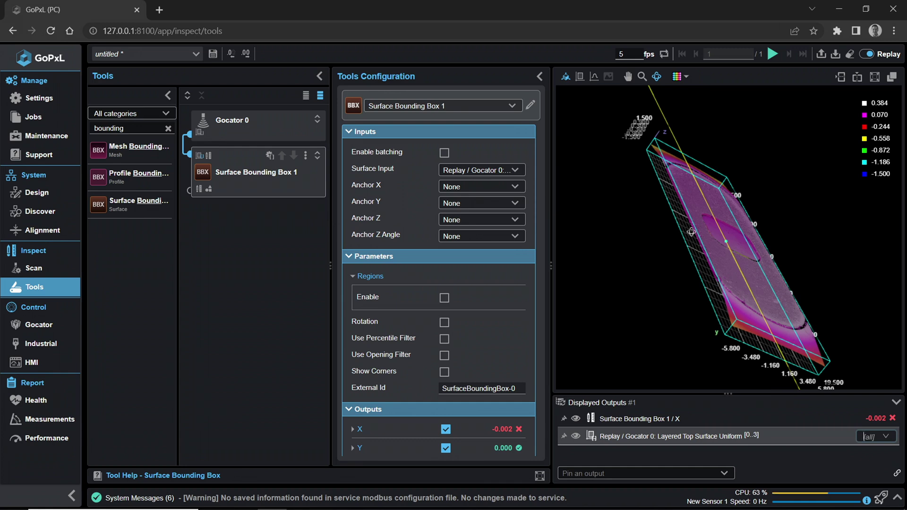
- Enable the bounding box Width, Height and Length outputs
{"action": "scroll", "coordinate": [406, 373], "scroll_direction": "down", "scroll_amount": 3}
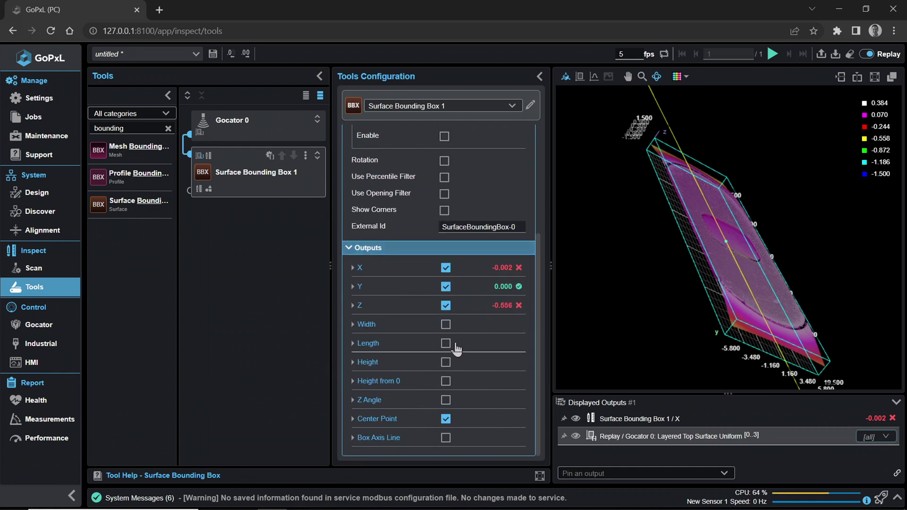
{"action": "left_click", "coordinate": [446, 324]}
{"action": "left_click", "coordinate": [445, 362]}
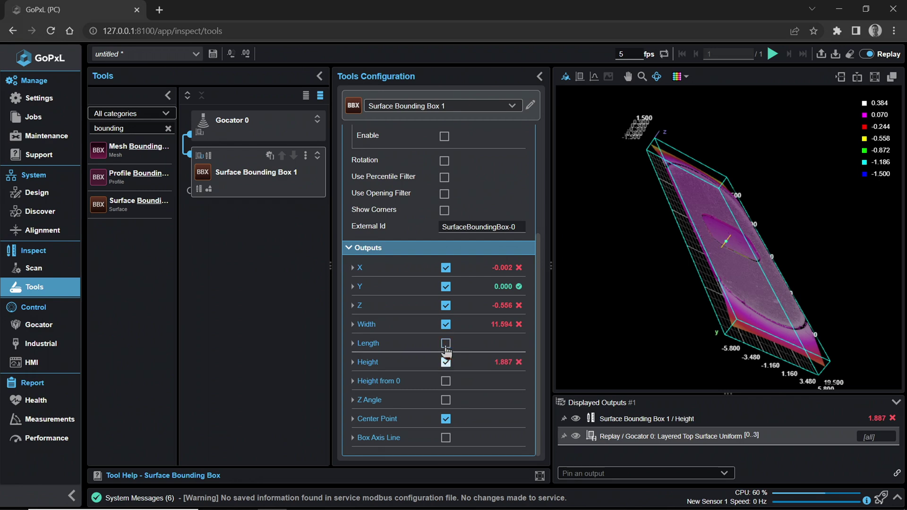
{"action": "left_click", "coordinate": [446, 343]}
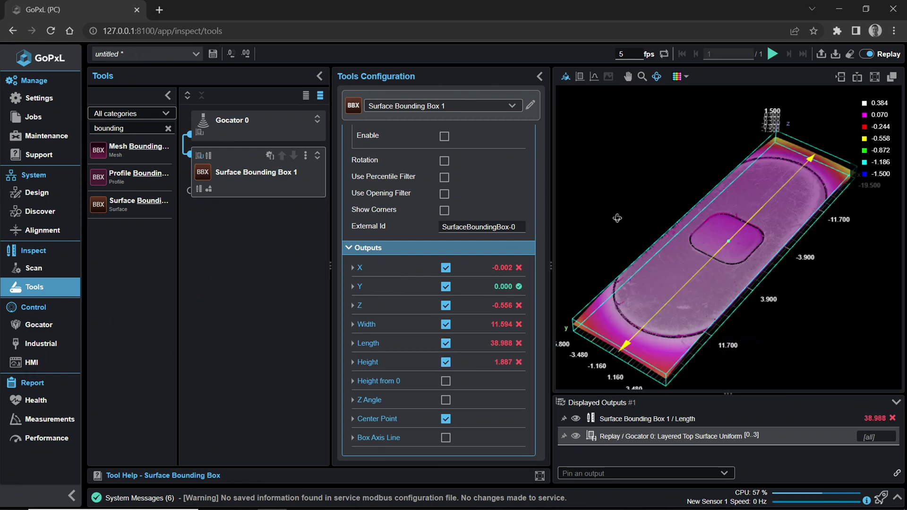
- Search 'array' and insert an Array Index tool above Surface Bounding Box 1 in the chain
{"action": "double_click", "coordinate": [163, 128]}
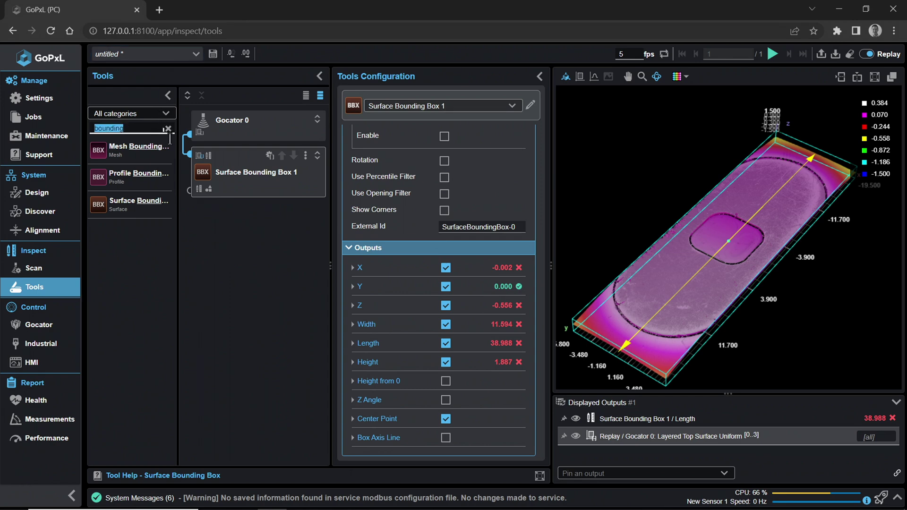
{"action": "type", "text": "array"}
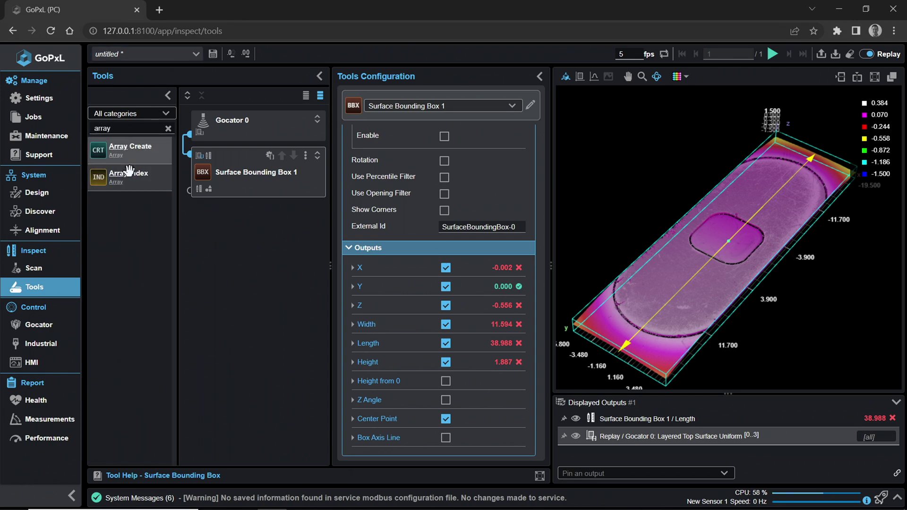
{"action": "left_click_drag", "start_coordinate": [133, 178], "coordinate": [273, 146]}
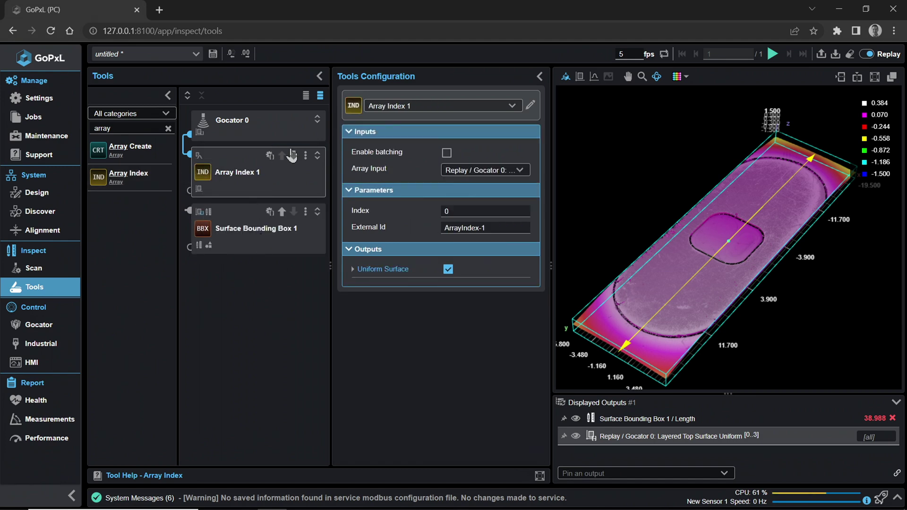
{"action": "left_click", "coordinate": [268, 131]}
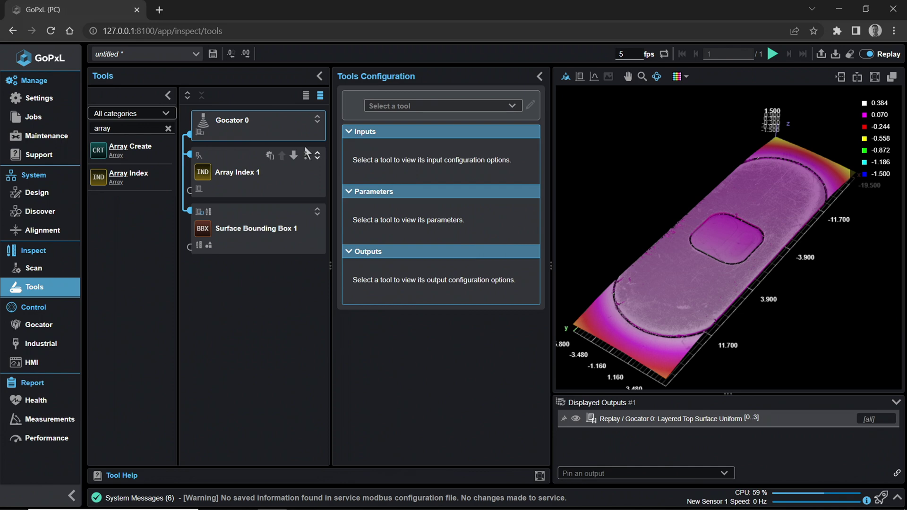
- Connect Array Index 1's Uniform Surface output to Surface Bounding Box 1's Surface Input
{"action": "left_click", "coordinate": [318, 156]}
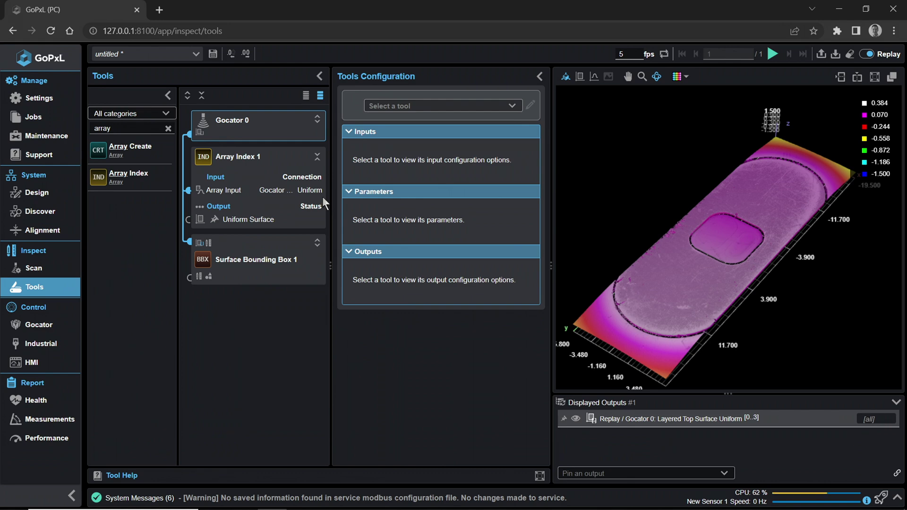
{"action": "left_click", "coordinate": [318, 243]}
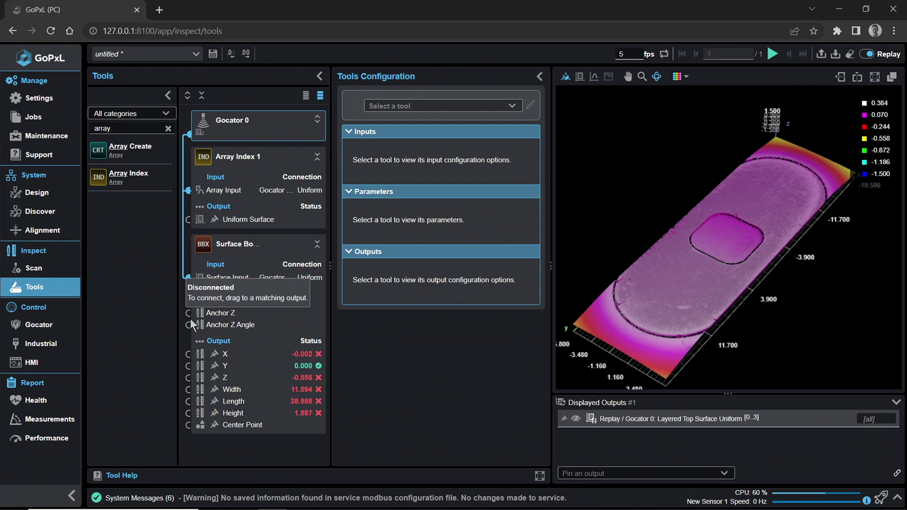
{"action": "left_click_drag", "start_coordinate": [224, 280], "coordinate": [221, 217]}
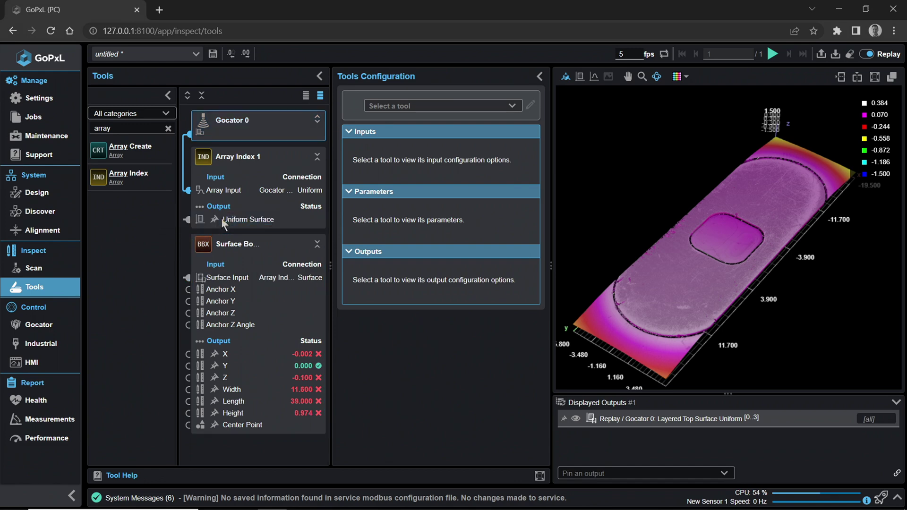
{"action": "left_click", "coordinate": [222, 218]}
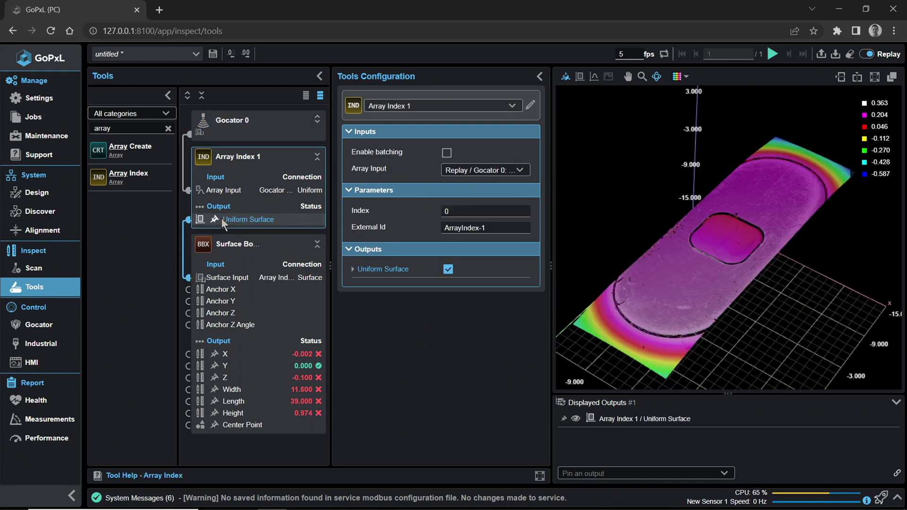
{"action": "left_click", "coordinate": [255, 132]}
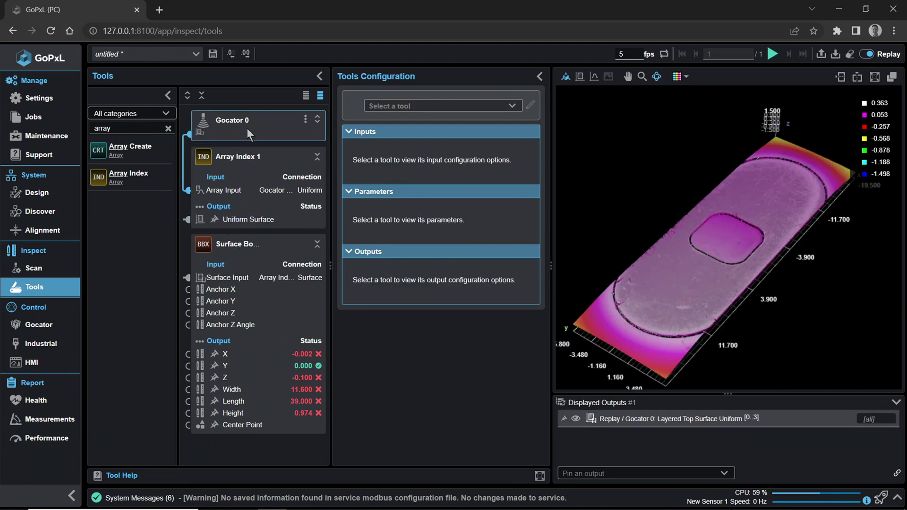
{"action": "left_click", "coordinate": [242, 182]}
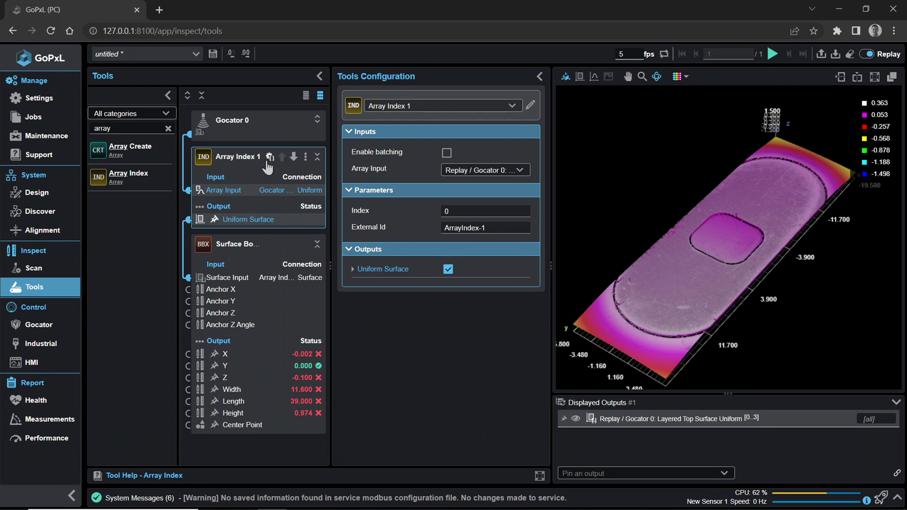
- Set Array Index 1's Index to 1 and orbit the isolated layer surface in 3D
{"action": "left_click", "coordinate": [317, 244]}
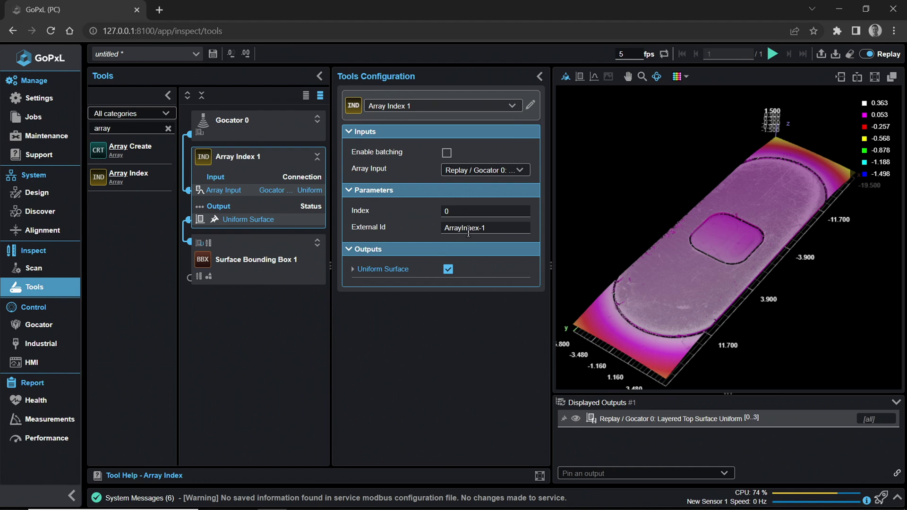
{"action": "left_click", "coordinate": [462, 211]}
{"action": "left_click", "coordinate": [261, 221]}
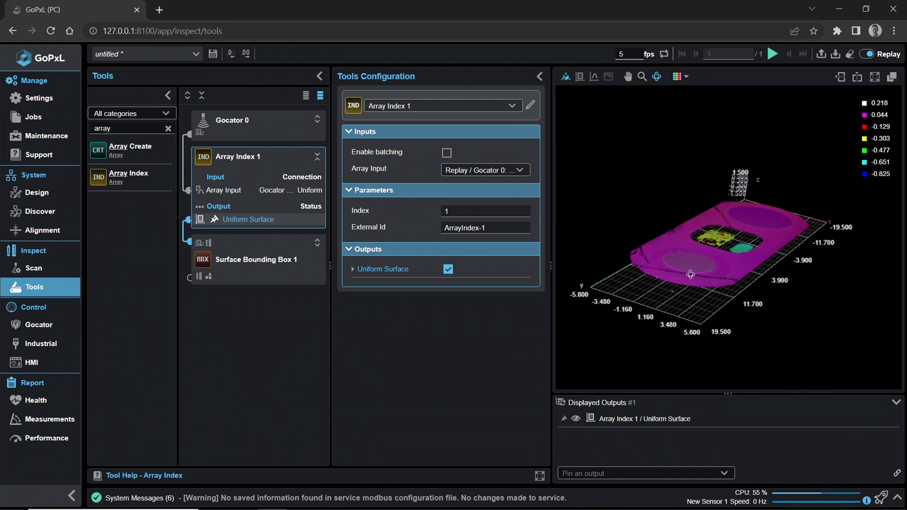
{"action": "left_click_drag", "start_coordinate": [690, 274], "coordinate": [754, 310]}
{"action": "left_click", "coordinate": [654, 405]}
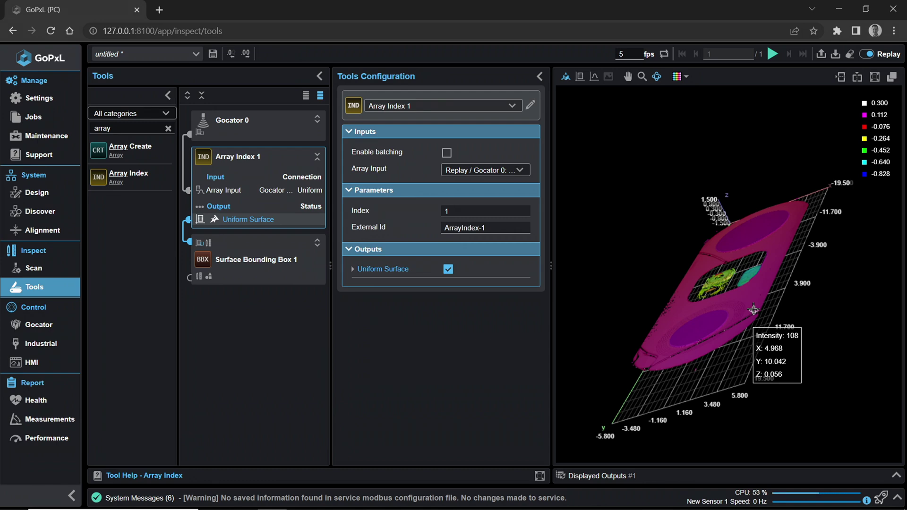
{"action": "left_click_drag", "start_coordinate": [753, 310], "coordinate": [765, 293]}
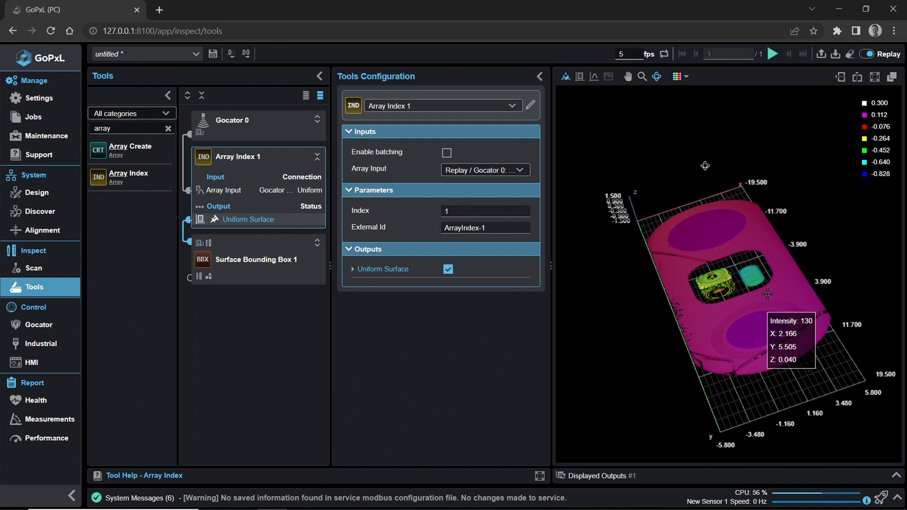
{"action": "left_click", "coordinate": [236, 245]}
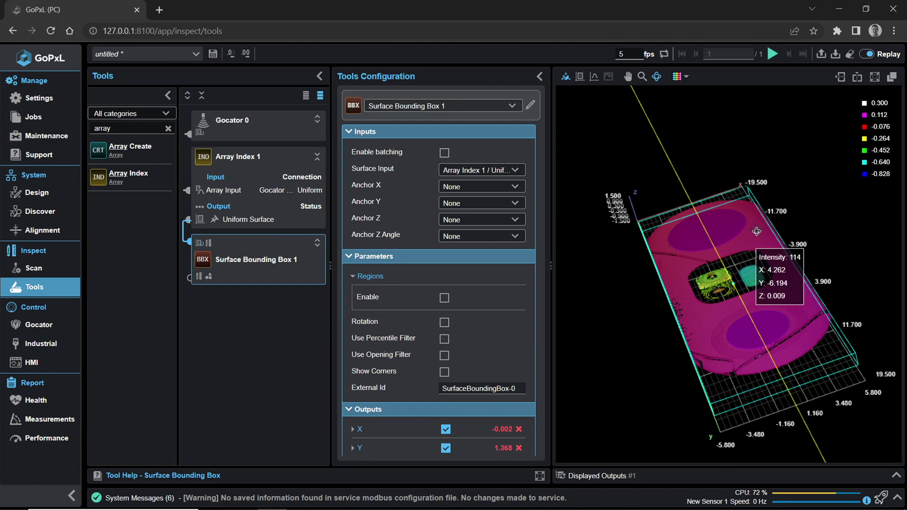
- Enable Regions and fit Region 1 tightly around the right-hand oval in 2D view
{"action": "left_click_drag", "start_coordinate": [761, 289], "coordinate": [794, 304]}
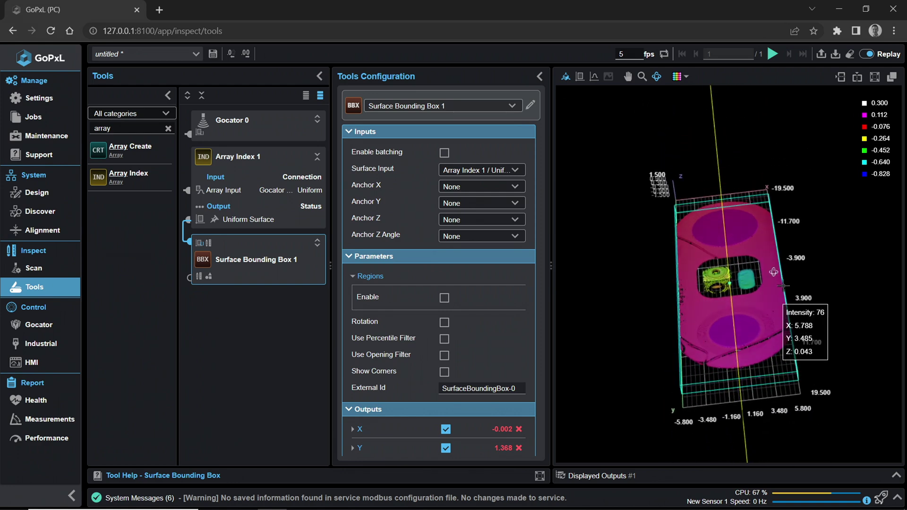
{"action": "left_click", "coordinate": [445, 299]}
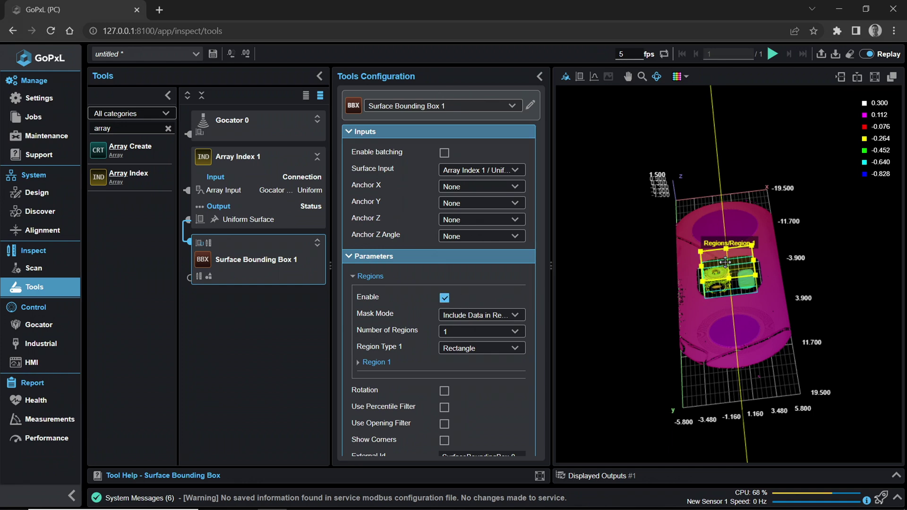
{"action": "left_click_drag", "start_coordinate": [666, 263], "coordinate": [673, 335]}
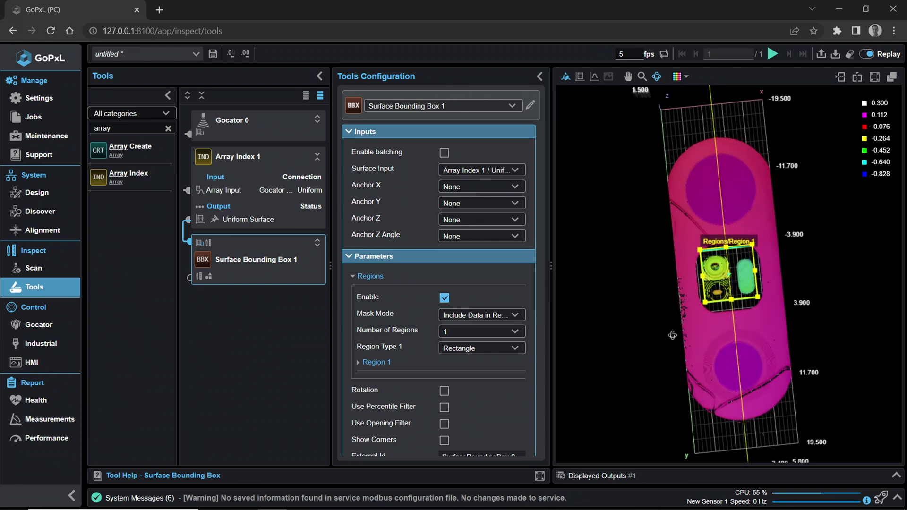
{"action": "left_click", "coordinate": [580, 76]}
{"action": "scroll", "coordinate": [718, 269], "scroll_direction": "up", "scroll_amount": 5}
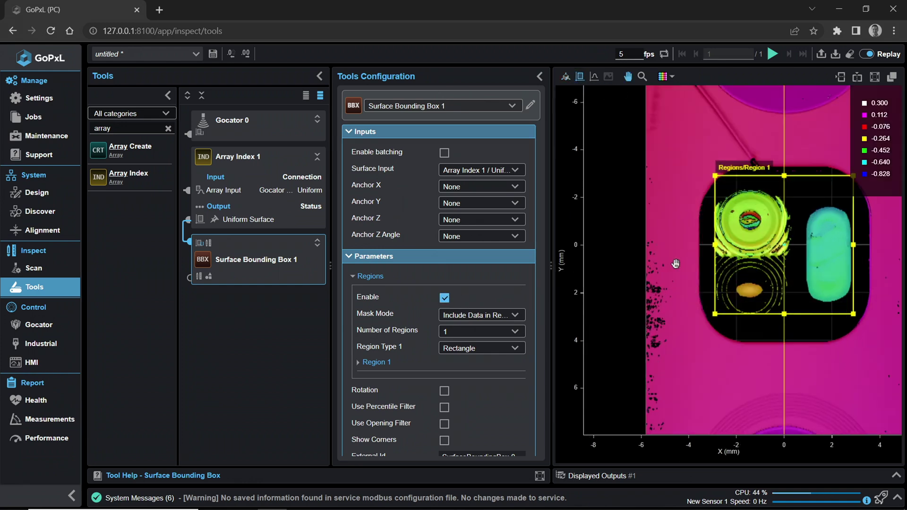
{"action": "left_click_drag", "start_coordinate": [760, 221], "coordinate": [763, 247]}
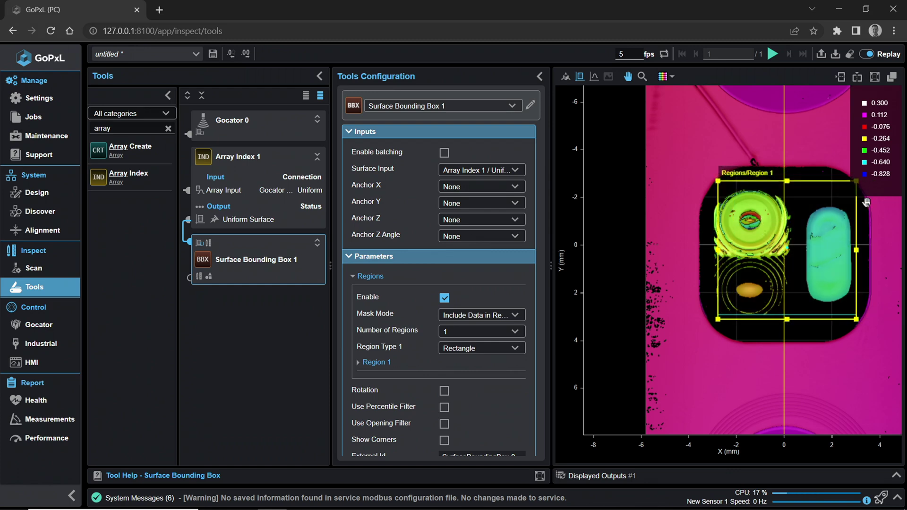
{"action": "left_click_drag", "start_coordinate": [718, 319], "coordinate": [802, 306]}
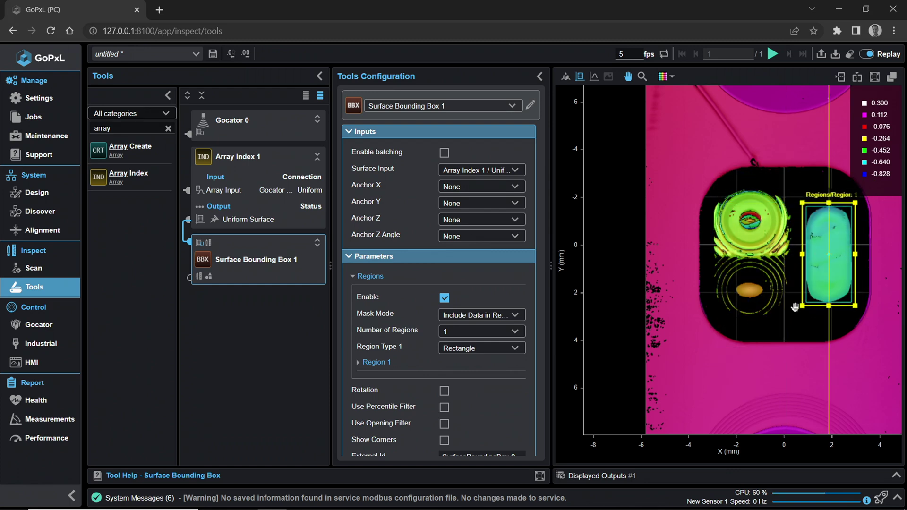
{"action": "scroll", "coordinate": [492, 371], "scroll_direction": "down", "scroll_amount": 3}
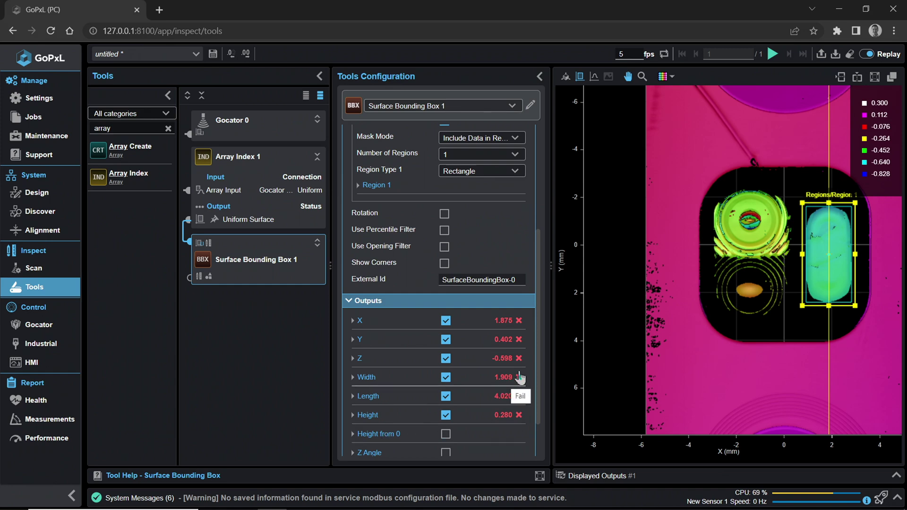
- Set the Length output tolerance to Min 4 and Max 4.1
{"action": "left_click", "coordinate": [413, 399]}
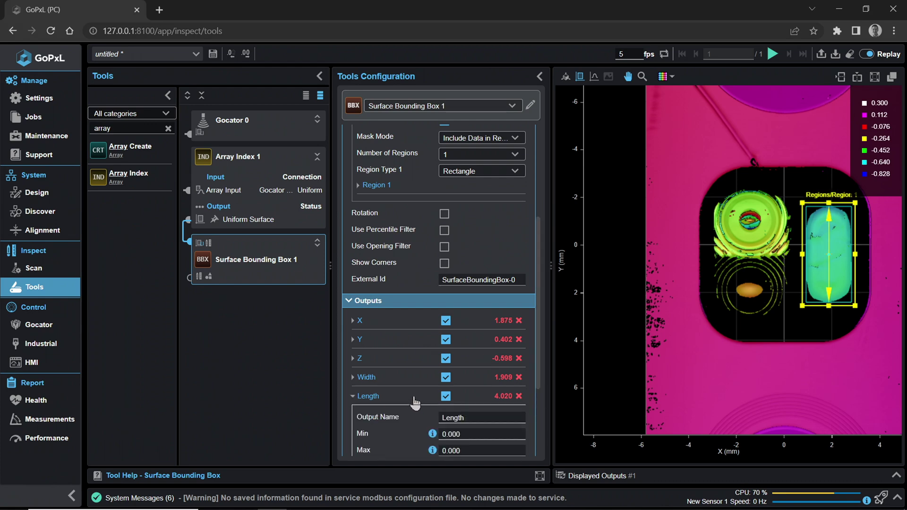
{"action": "scroll", "coordinate": [415, 402], "scroll_direction": "down", "scroll_amount": 3}
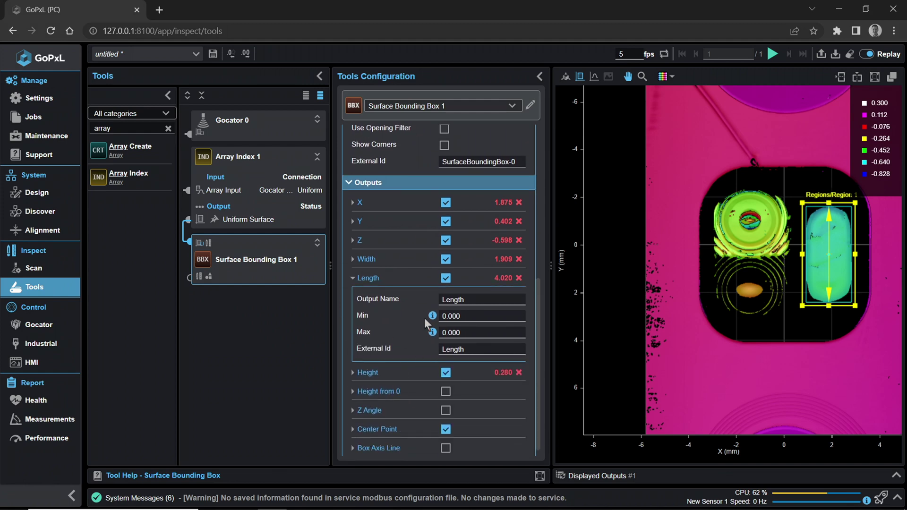
{"action": "left_click", "coordinate": [458, 316]}
{"action": "type", "text": "4"}
{"action": "left_click", "coordinate": [479, 337]}
{"action": "type", "text": "4.1"}
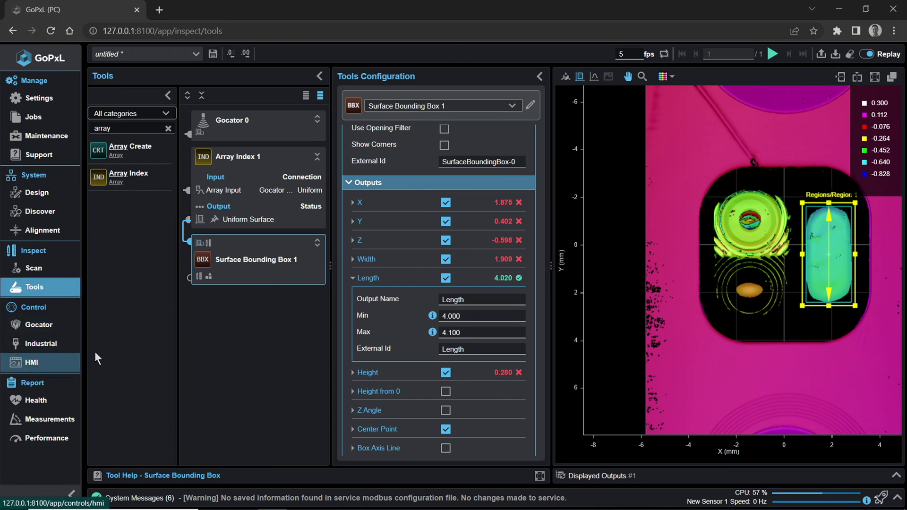
{"action": "left_click", "coordinate": [51, 326]}
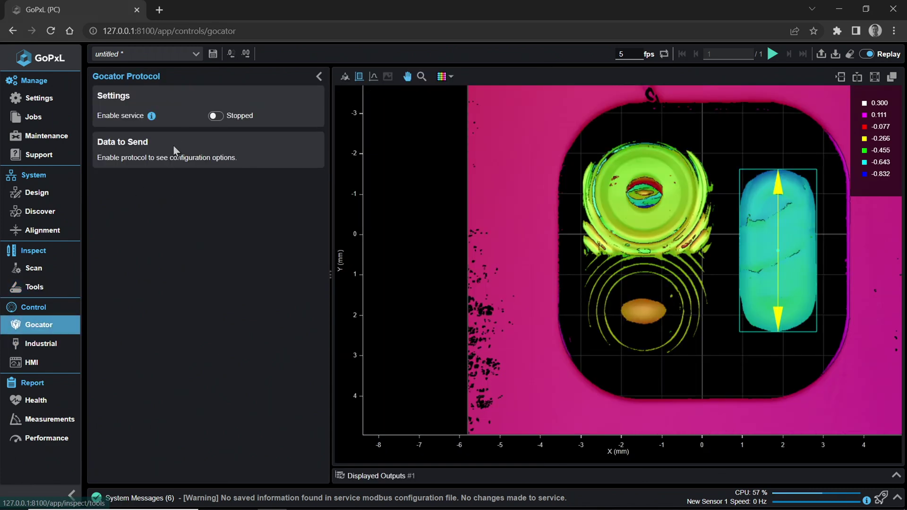
- Enable the Gocator protocol service and send Surface Bounding Box 1 / Length as ID 0
{"action": "left_click", "coordinate": [220, 116]}
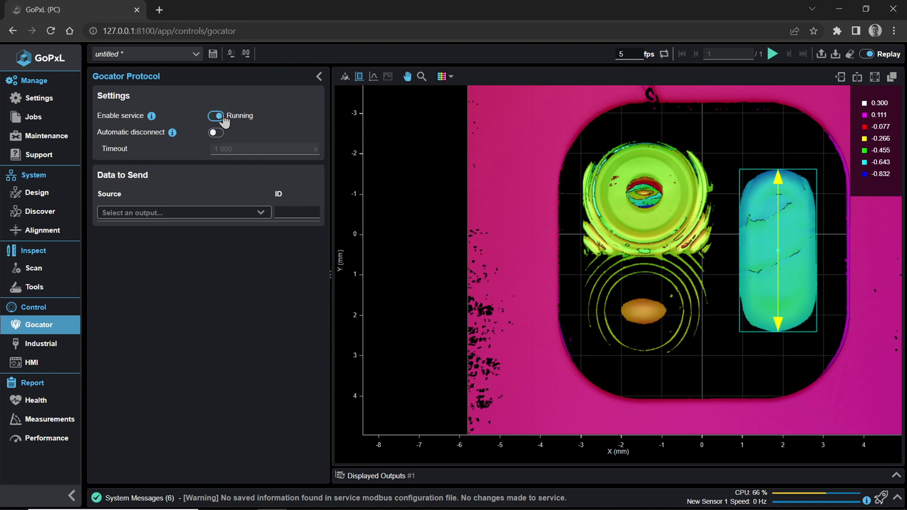
{"action": "left_click", "coordinate": [263, 213]}
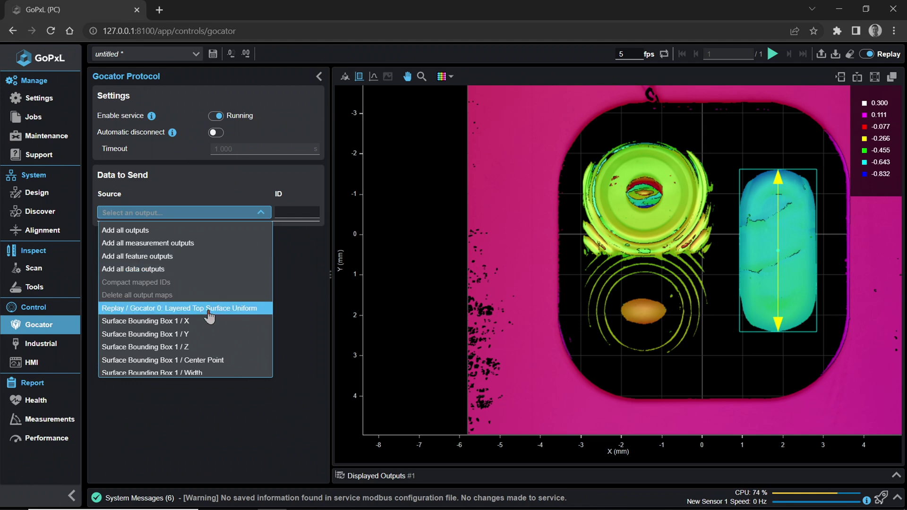
{"action": "scroll", "coordinate": [212, 311], "scroll_direction": "down", "scroll_amount": 1}
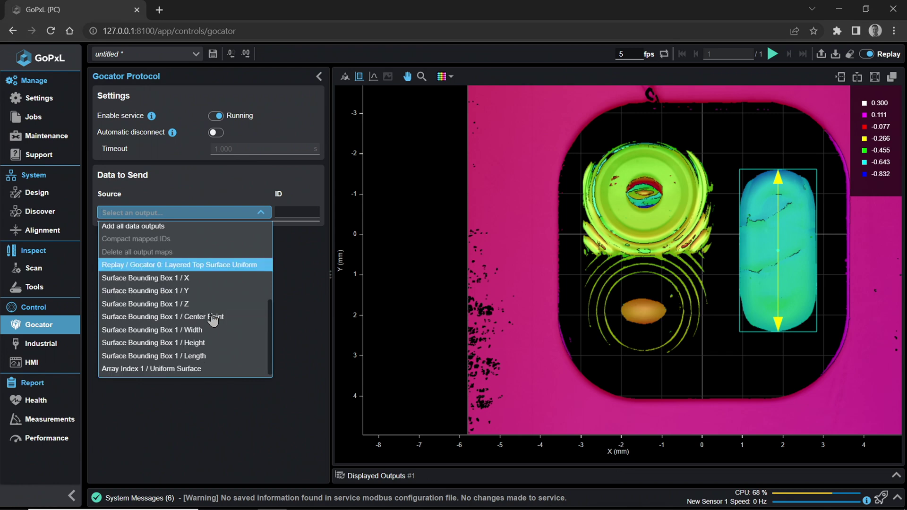
{"action": "left_click", "coordinate": [196, 356]}
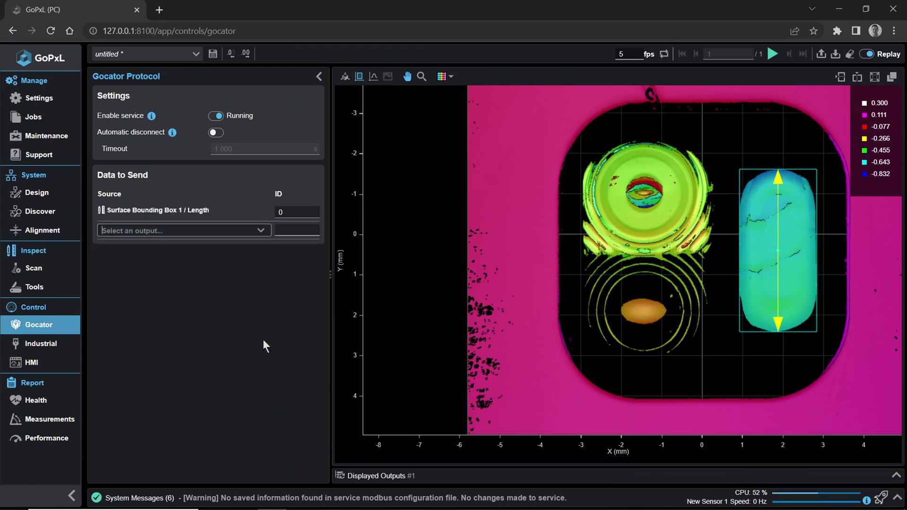